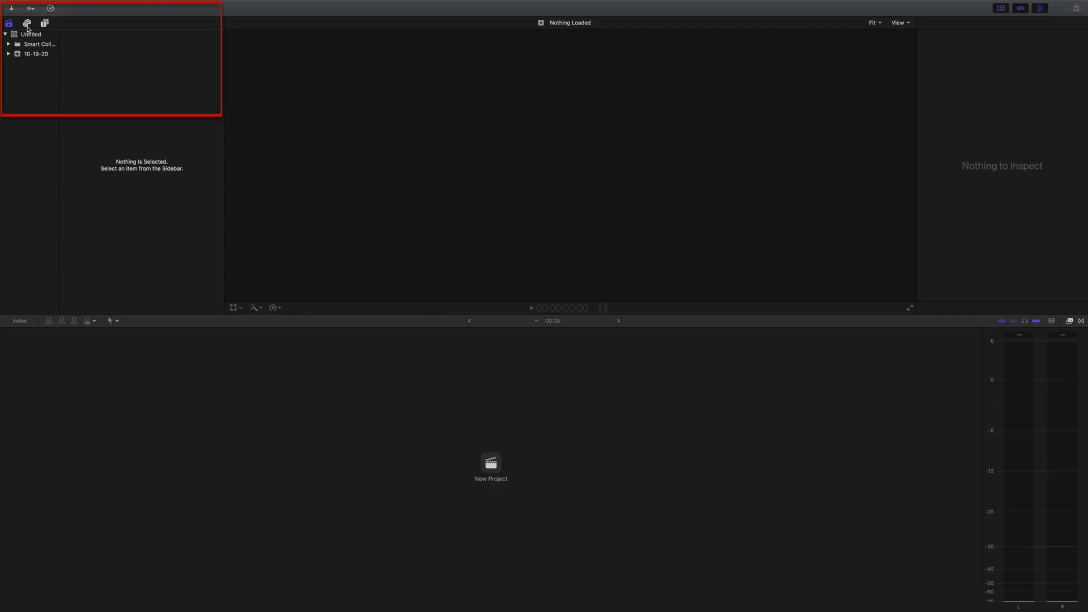
Bring up the Sound Effects category list showing the iLife and Final Cut Pro folders.
{"action": "left_click", "coordinate": [26, 26]}
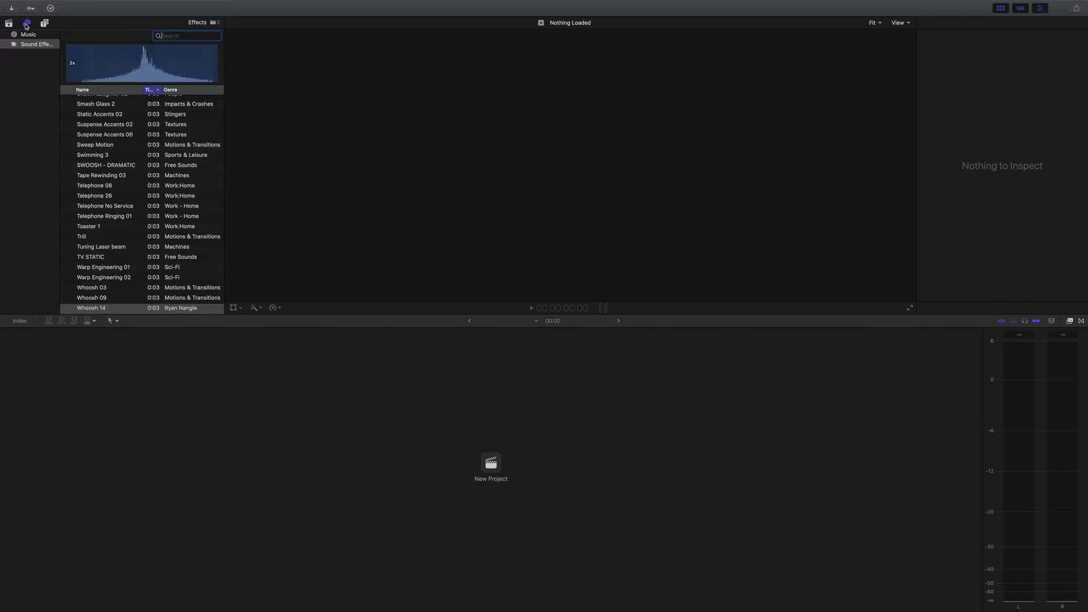
{"action": "left_click", "coordinate": [36, 45]}
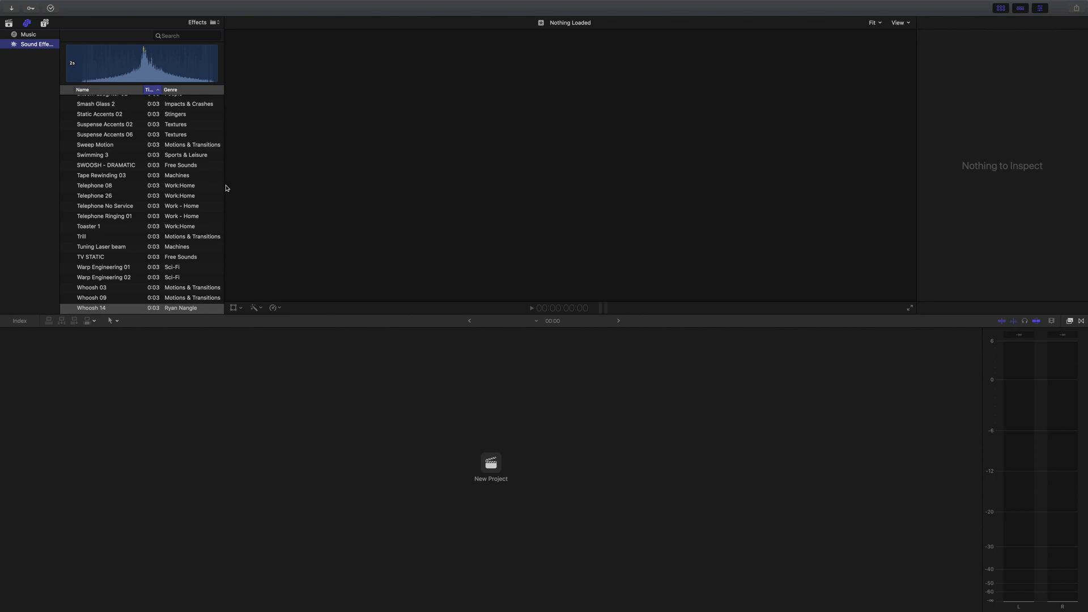
{"action": "left_click", "coordinate": [217, 25]}
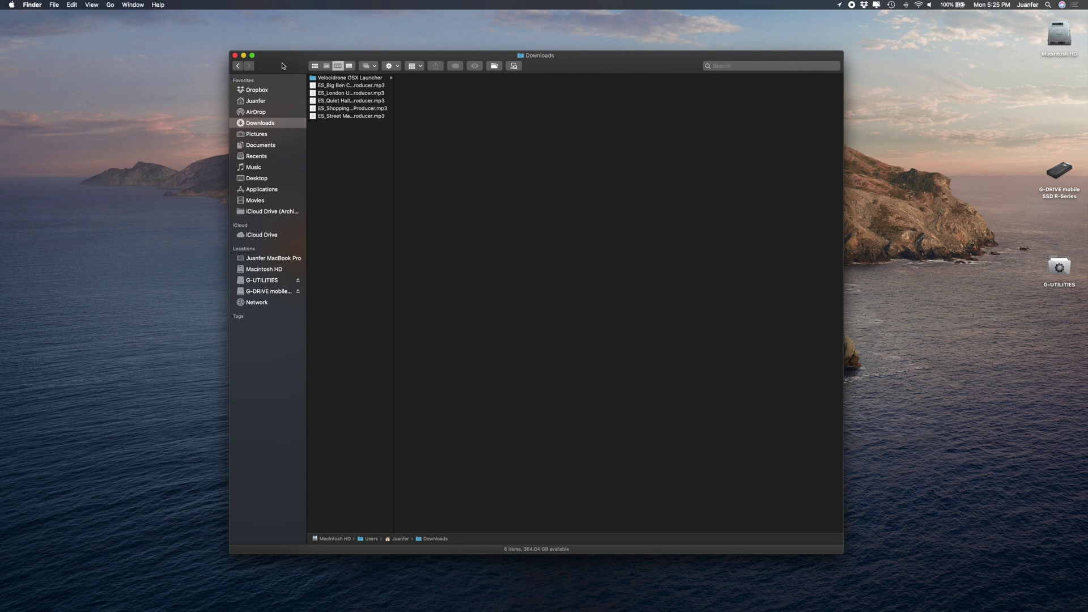
{"action": "left_click", "coordinate": [33, 5]}
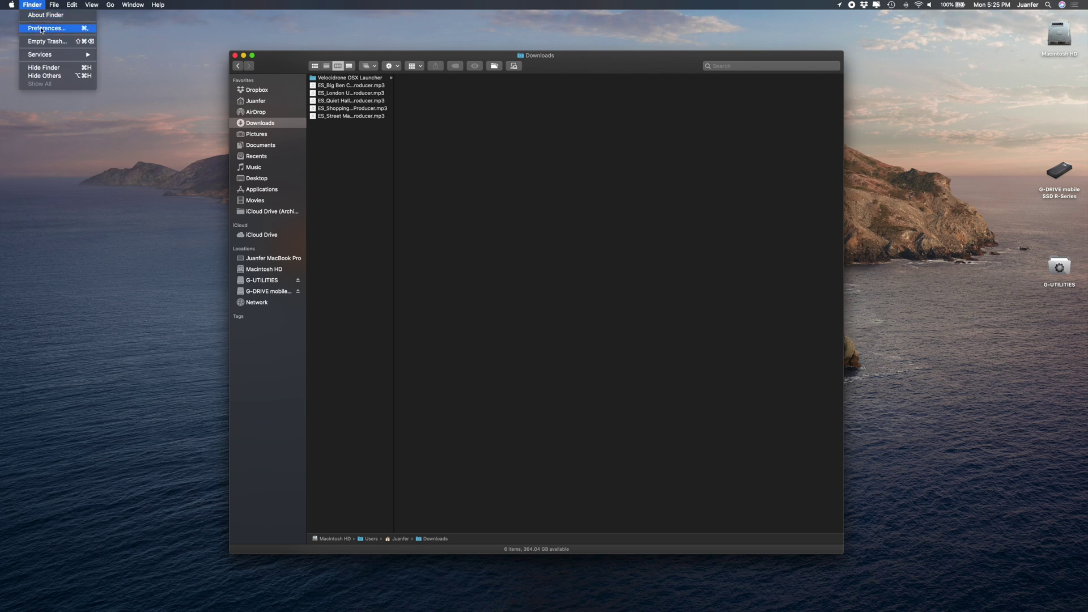
{"action": "left_click", "coordinate": [42, 28]}
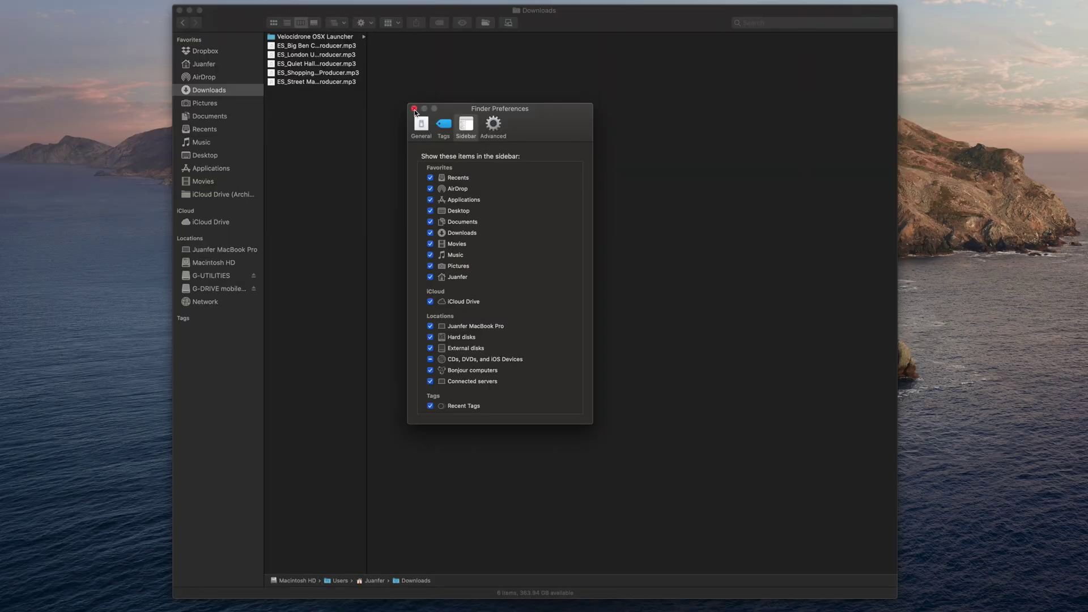
In a new Finder tab, go to Macintosh HD > Library > Audio > Apple Loops > Apple > Final Cut Pro Sound Effects.
{"action": "left_click", "coordinate": [414, 111]}
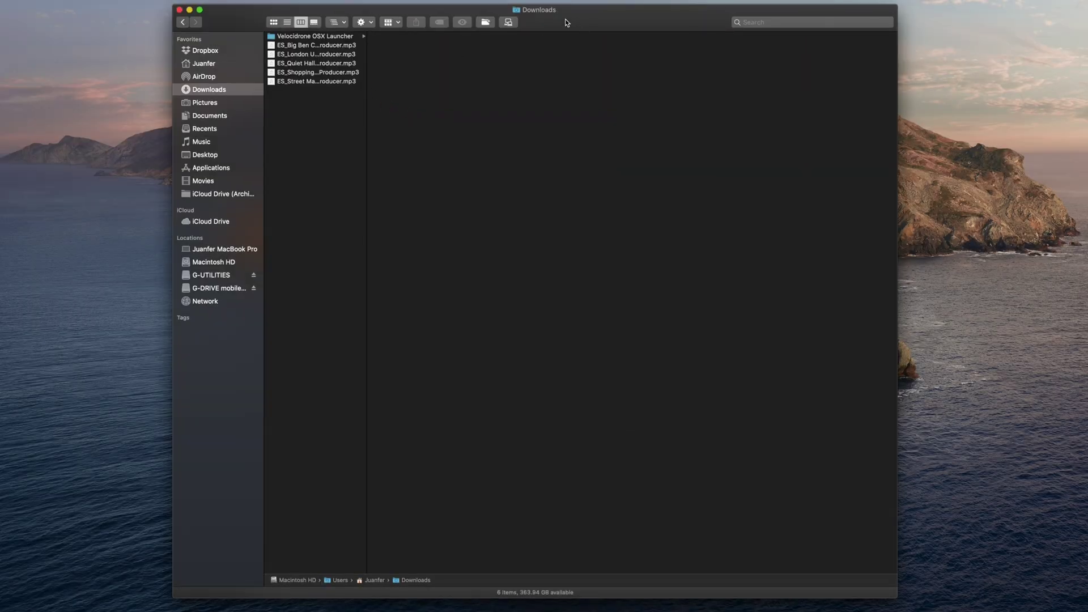
{"action": "key", "text": "super+t"}
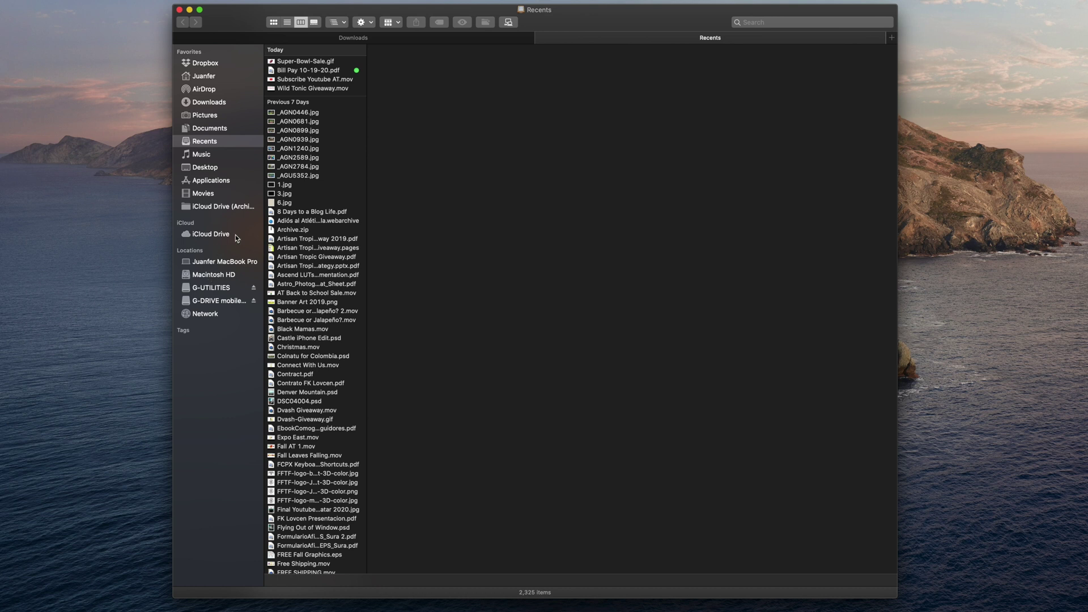
{"action": "left_click", "coordinate": [213, 276]}
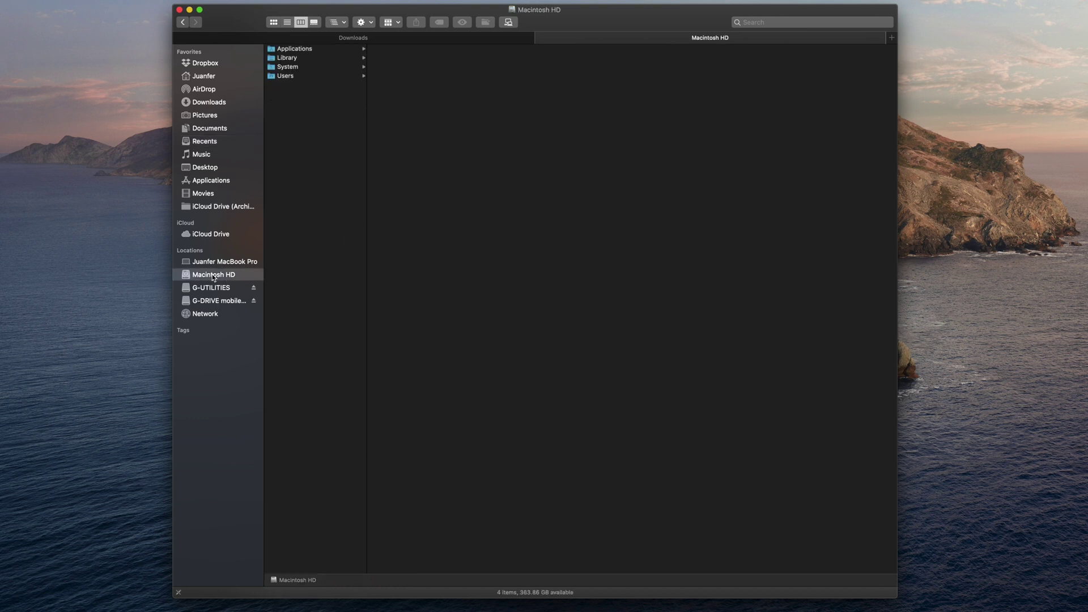
{"action": "left_click", "coordinate": [293, 59]}
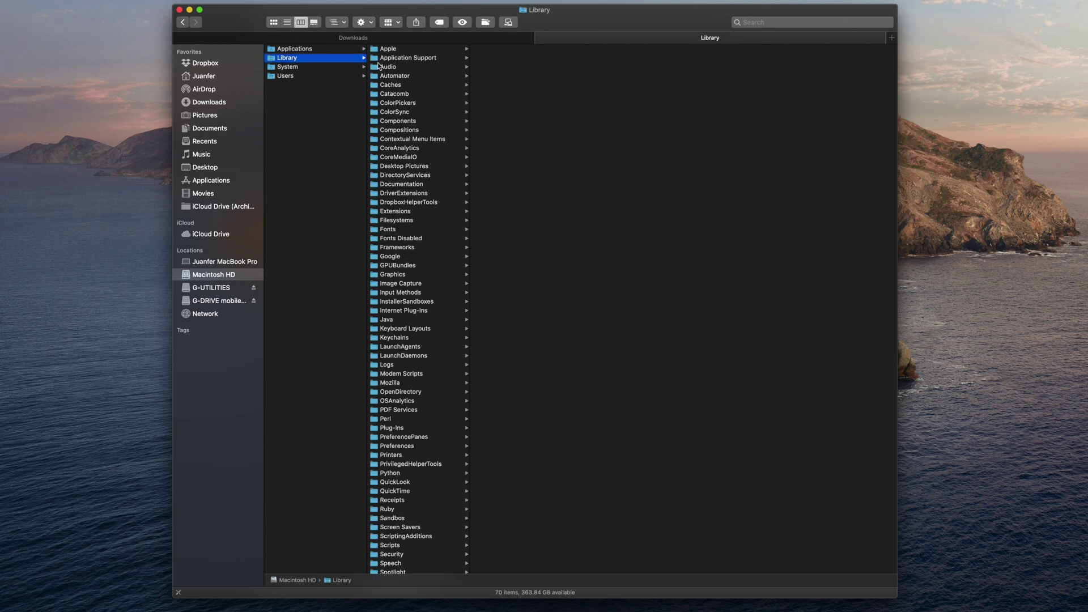
{"action": "left_click", "coordinate": [397, 68]}
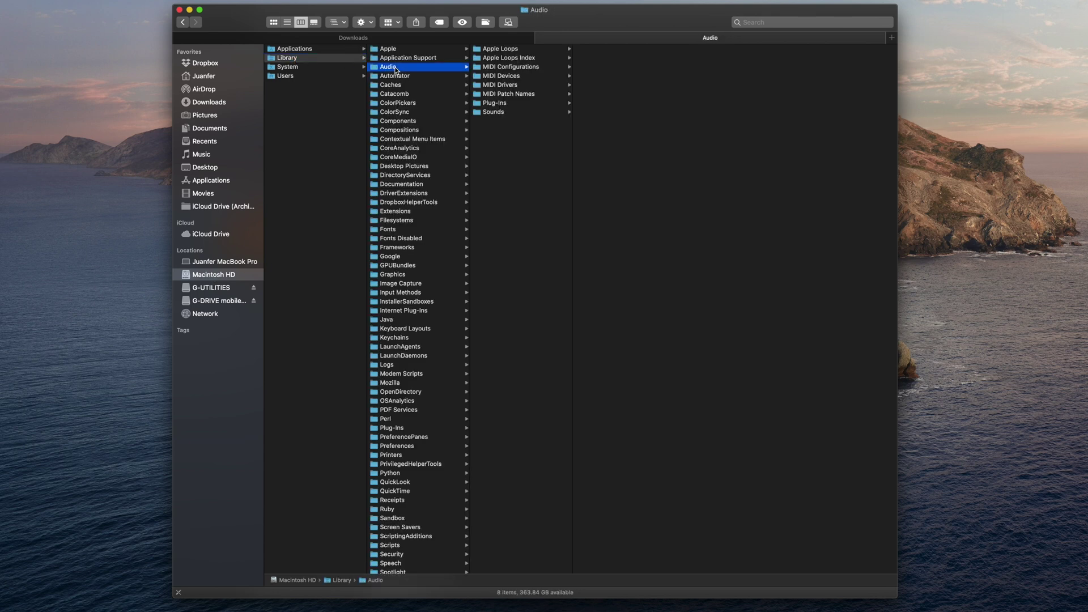
{"action": "left_click", "coordinate": [512, 51]}
{"action": "left_click", "coordinate": [614, 51]}
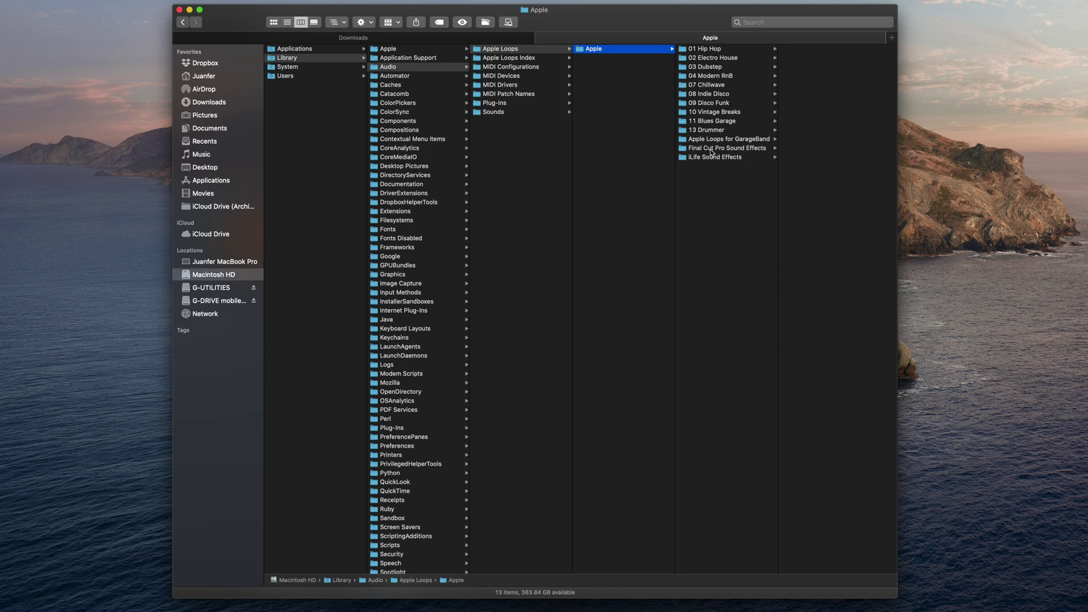
{"action": "left_click", "coordinate": [740, 149]}
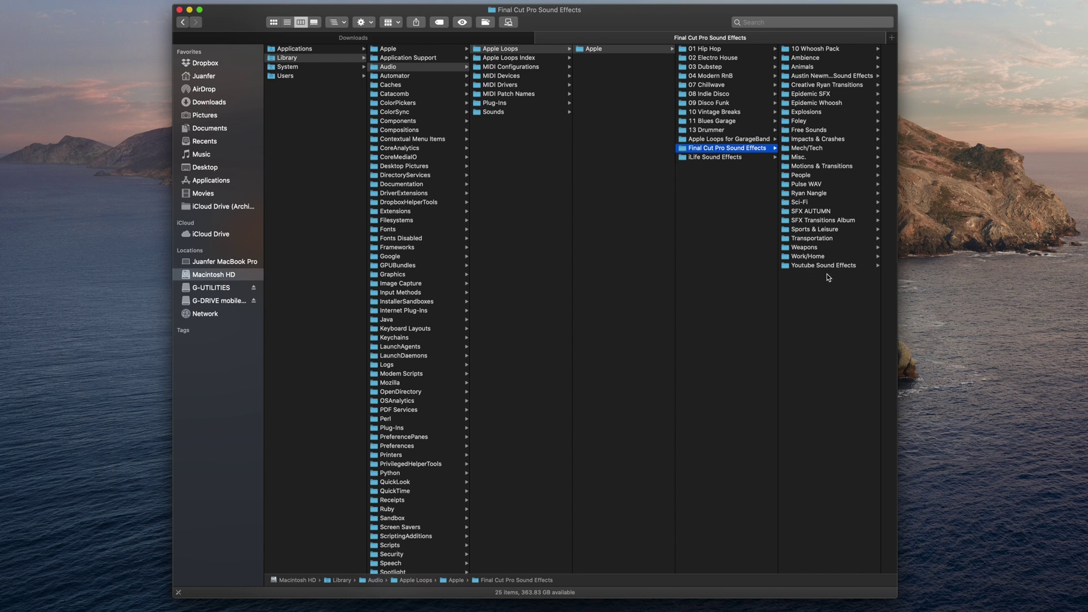
Create a folder named 'Youtube Tutorial' here, authorising with the admin password.
{"action": "right_click", "coordinate": [821, 305]}
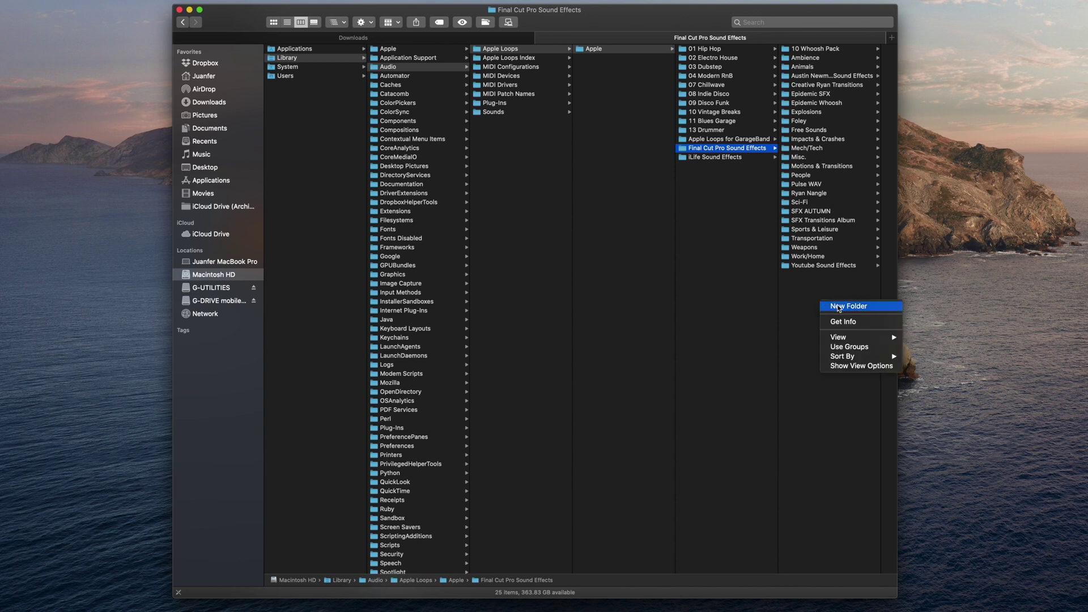
{"action": "left_click", "coordinate": [839, 308]}
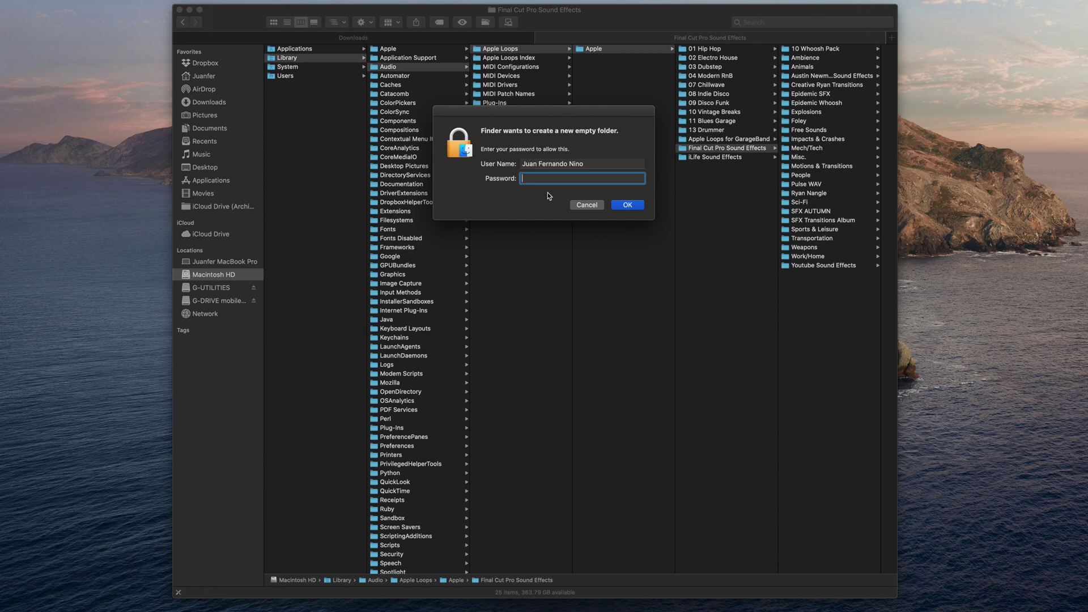
{"action": "type", "text": "********"}
{"action": "key", "text": "Return"}
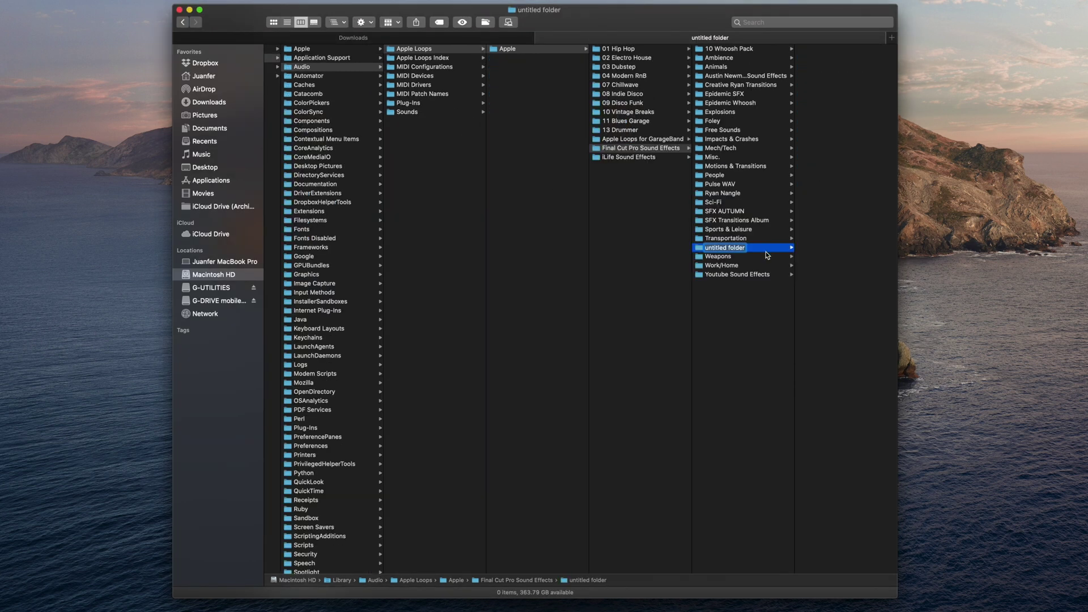
{"action": "type", "text": "Youtube"}
{"action": "type", "text": " Tutorial"}
{"action": "key", "text": "Return"}
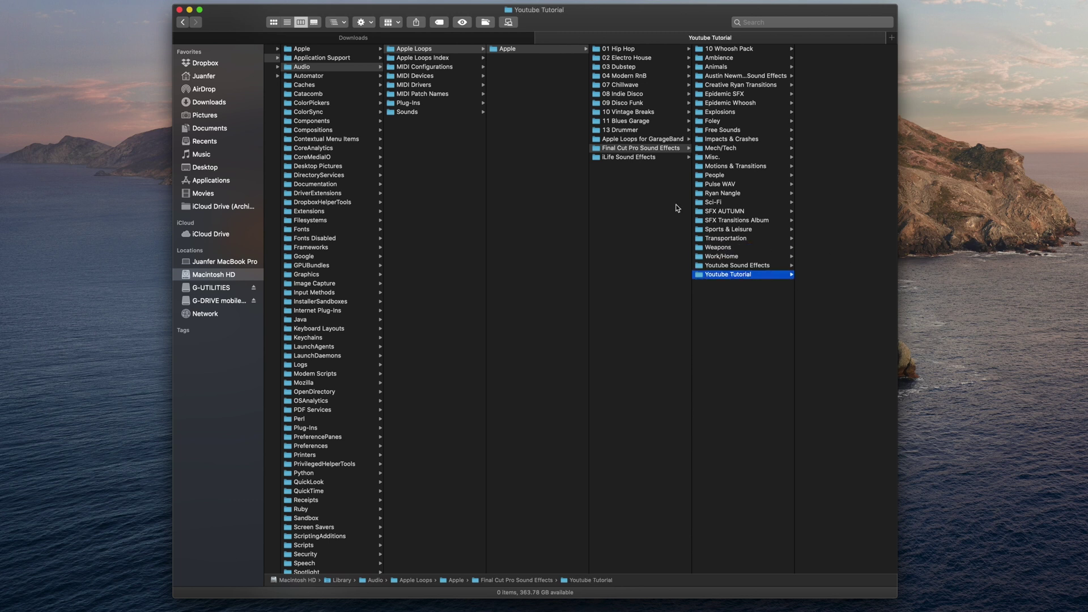
Copy the five ES_ MP3s from Big Ben Chimes onward in Downloads into Youtube Tutorial.
{"action": "left_click", "coordinate": [359, 40]}
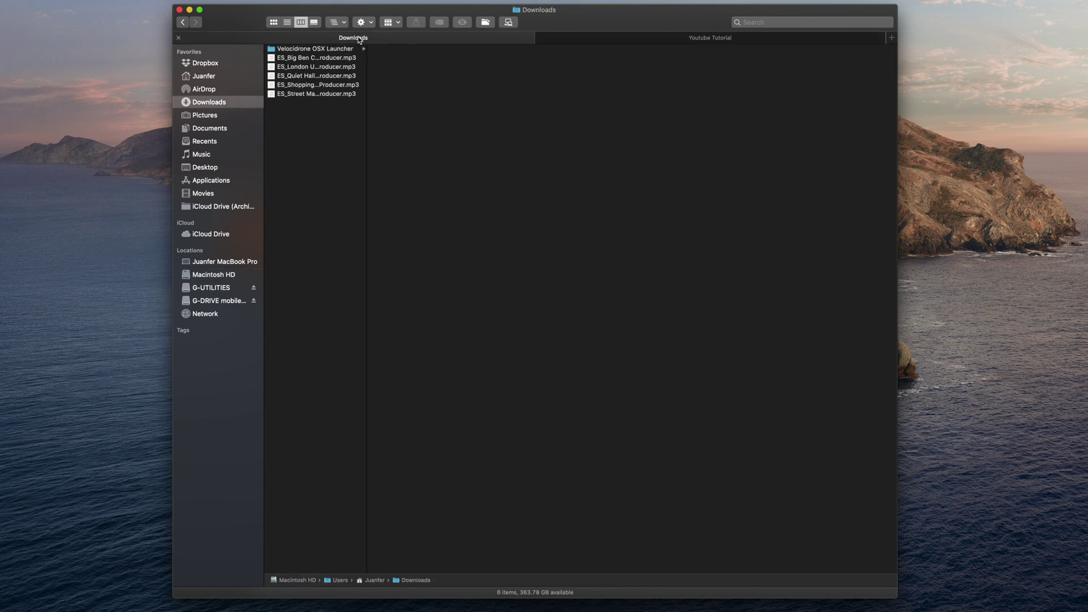
{"action": "left_click", "coordinate": [329, 59]}
{"action": "key", "text": "shift"}
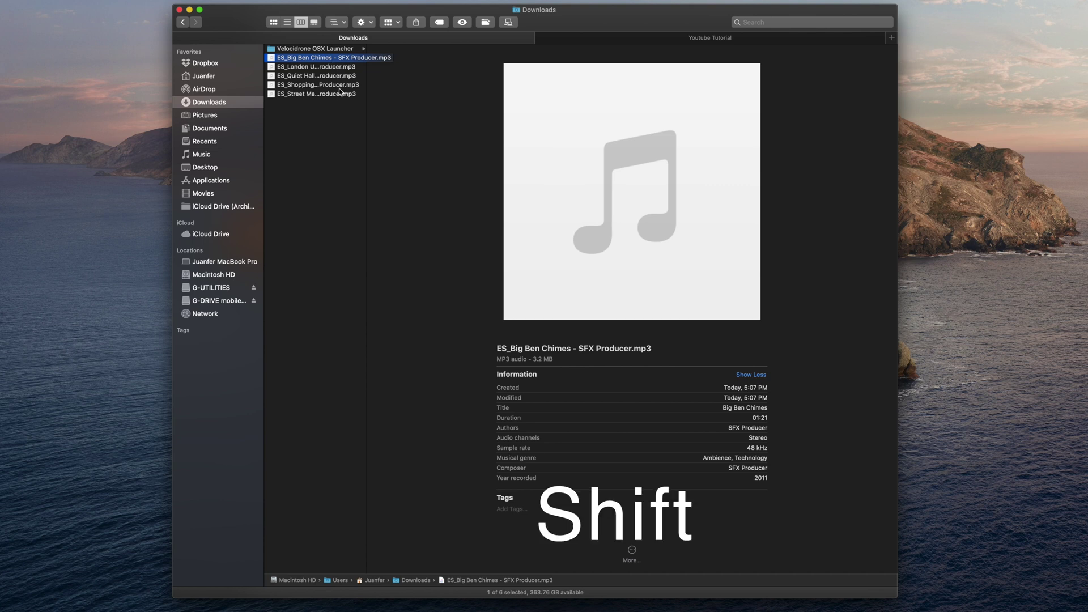
{"action": "left_click", "coordinate": [325, 93], "text": "shift"}
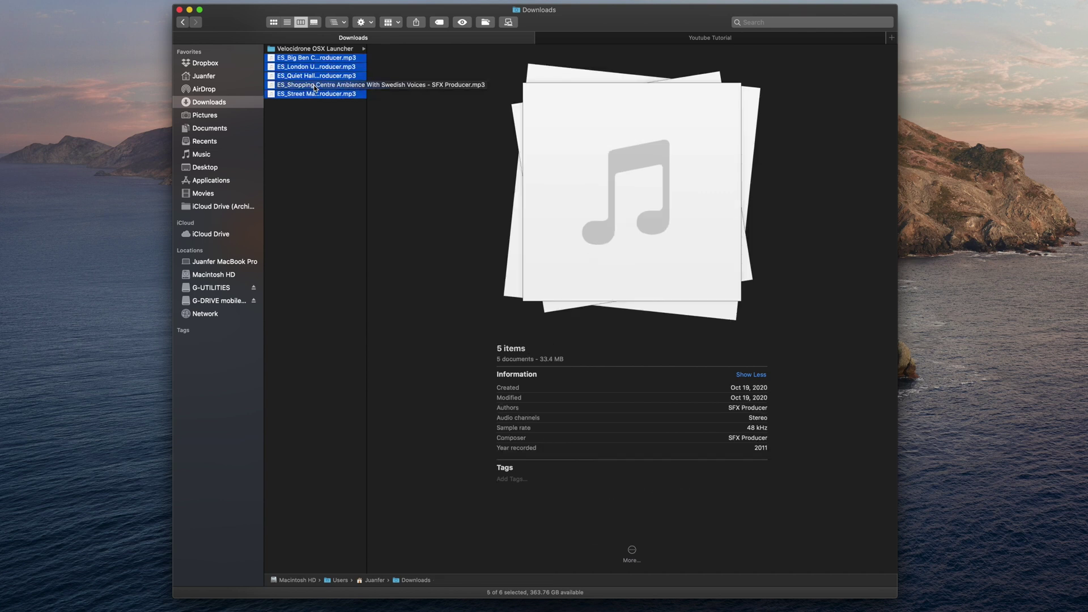
{"action": "key", "text": "super+c"}
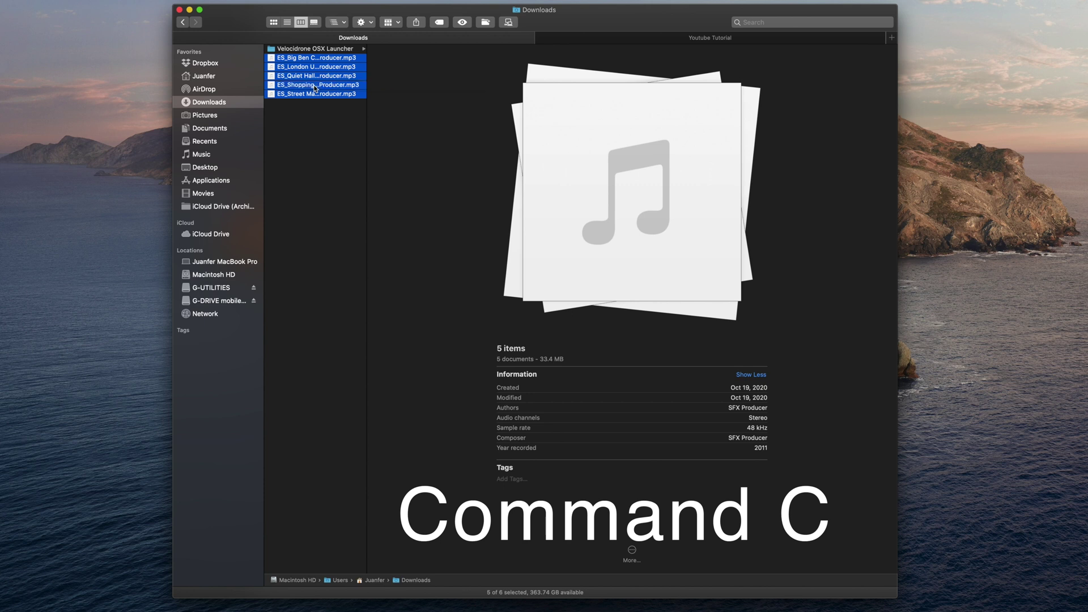
{"action": "left_click", "coordinate": [729, 41]}
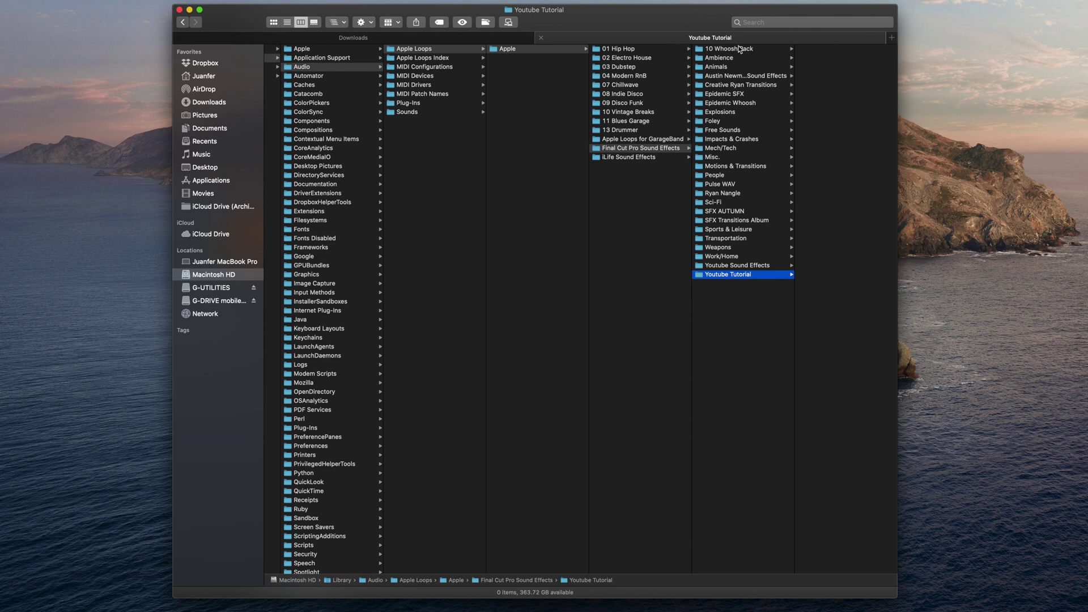
{"action": "key", "text": "super+v"}
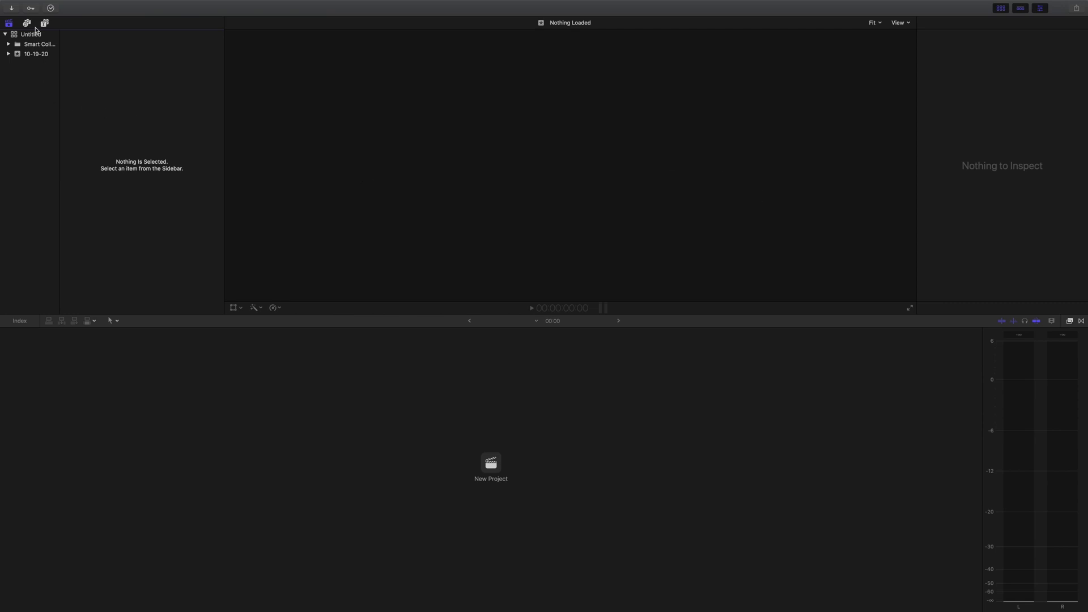
Filter Final Cut Pro's Sound Effects browser to the Youtube Tutorial category.
{"action": "left_click", "coordinate": [26, 24]}
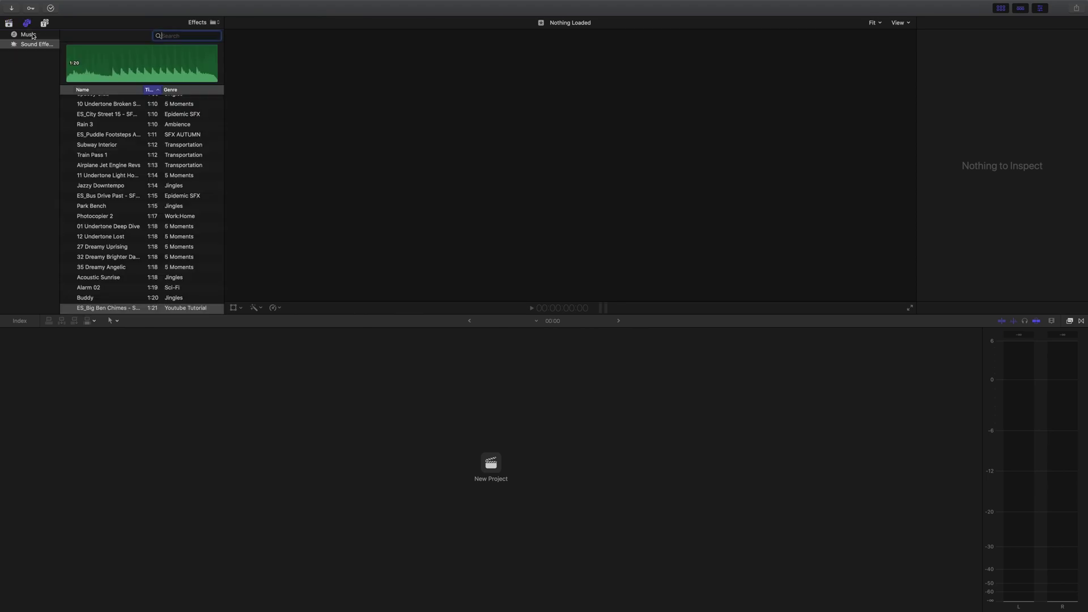
{"action": "left_click", "coordinate": [35, 44]}
{"action": "left_click", "coordinate": [214, 23]}
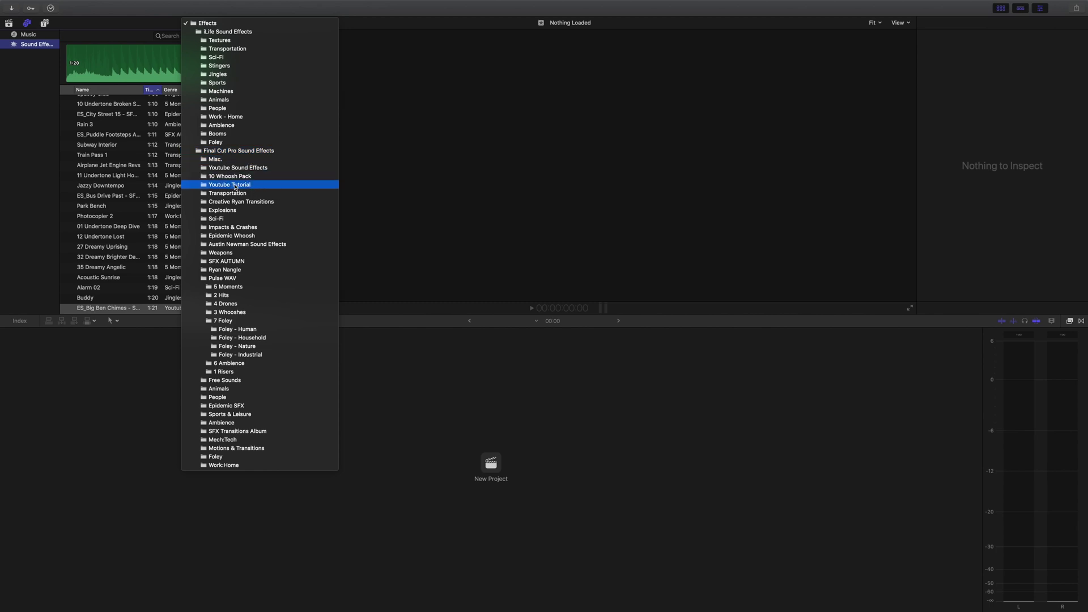
{"action": "left_click", "coordinate": [261, 188]}
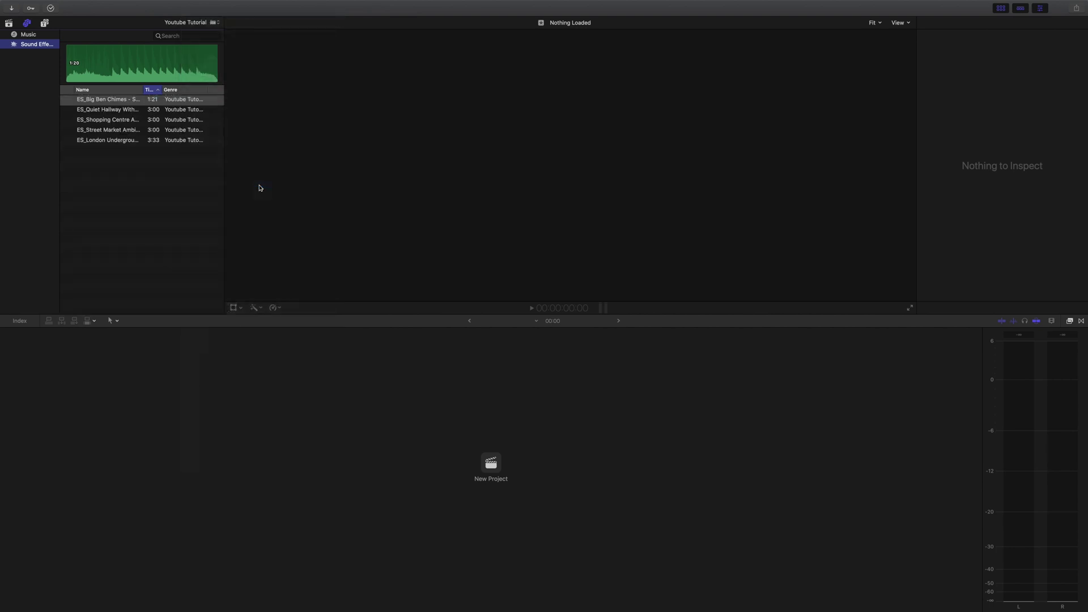